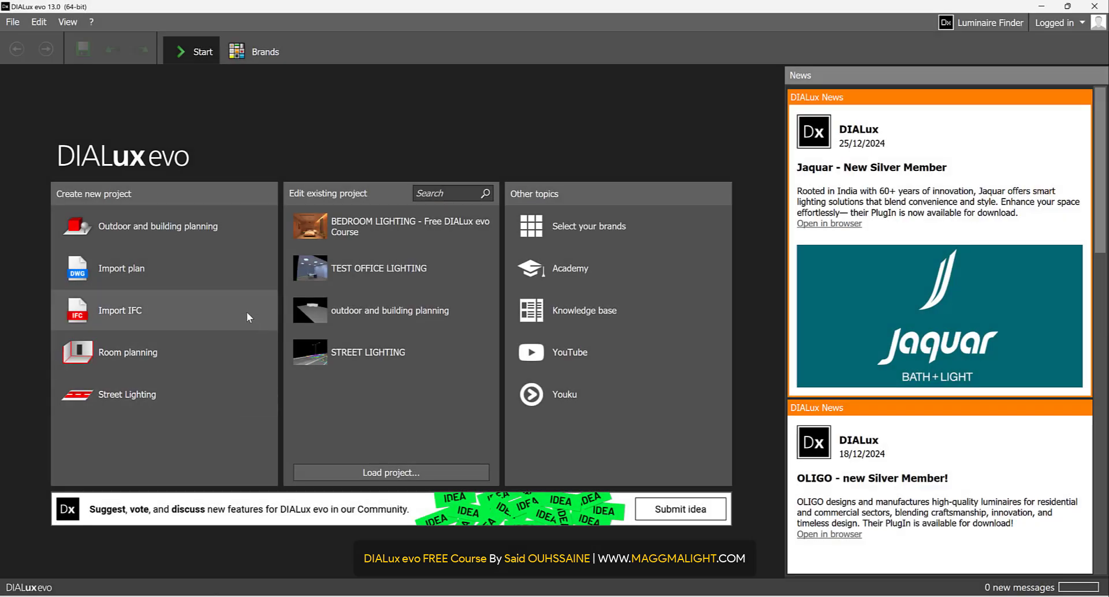
Step: Start a new project by importing the IFC file "IFC MODEL - FREE DIALUX EVO COURSE FOR BEGINNERS"
click(228, 310)
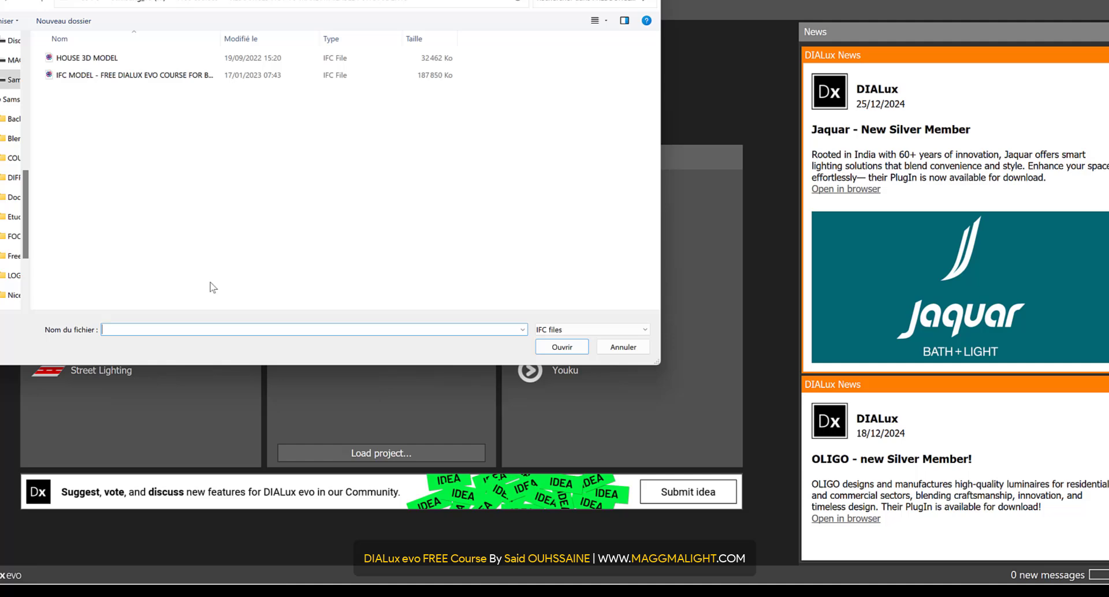
click(219, 80)
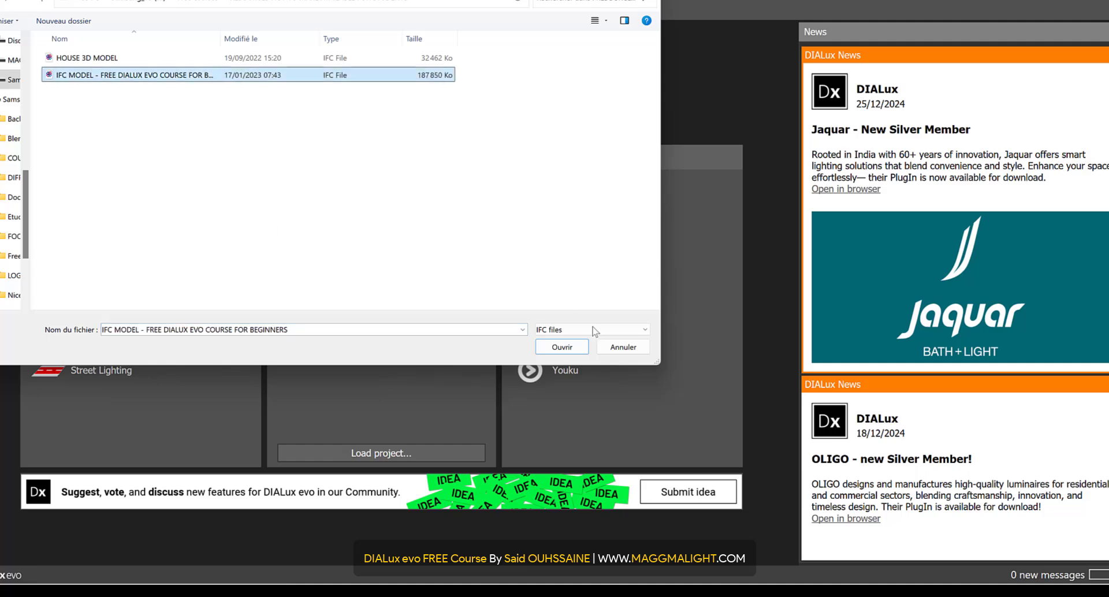
click(575, 348)
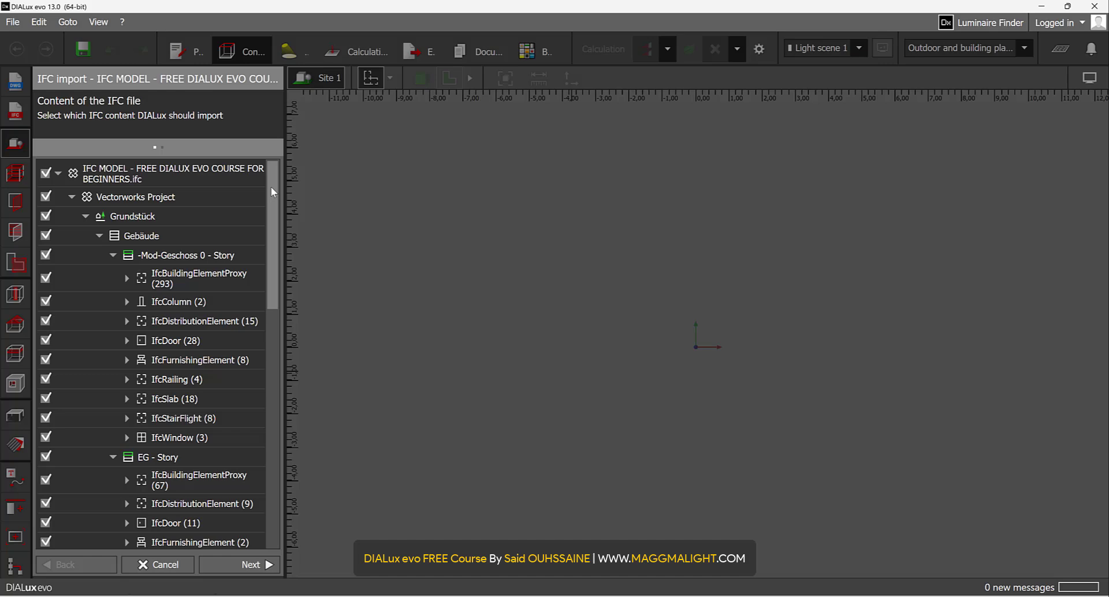
Step: Examine the stories and element types listed in the IFC file's content, down to the UG - Story
mouse_move(273, 192)
mouse_down()
mouse_move(277, 397)
mouse_move(274, 186)
mouse_up()
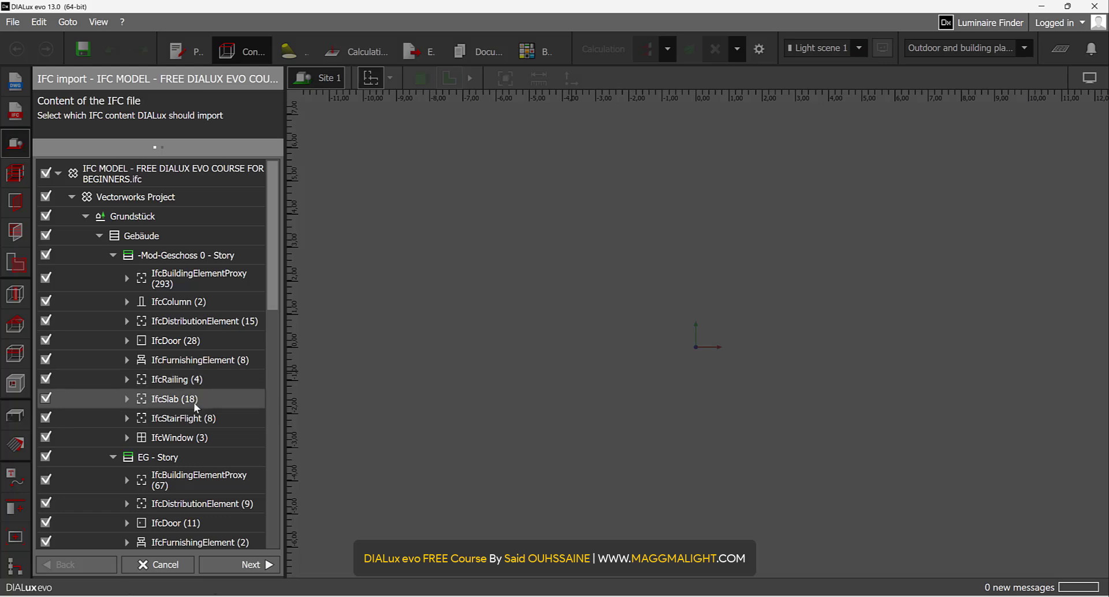
scroll(196, 432, down, 2)
scroll(195, 430, down, 2)
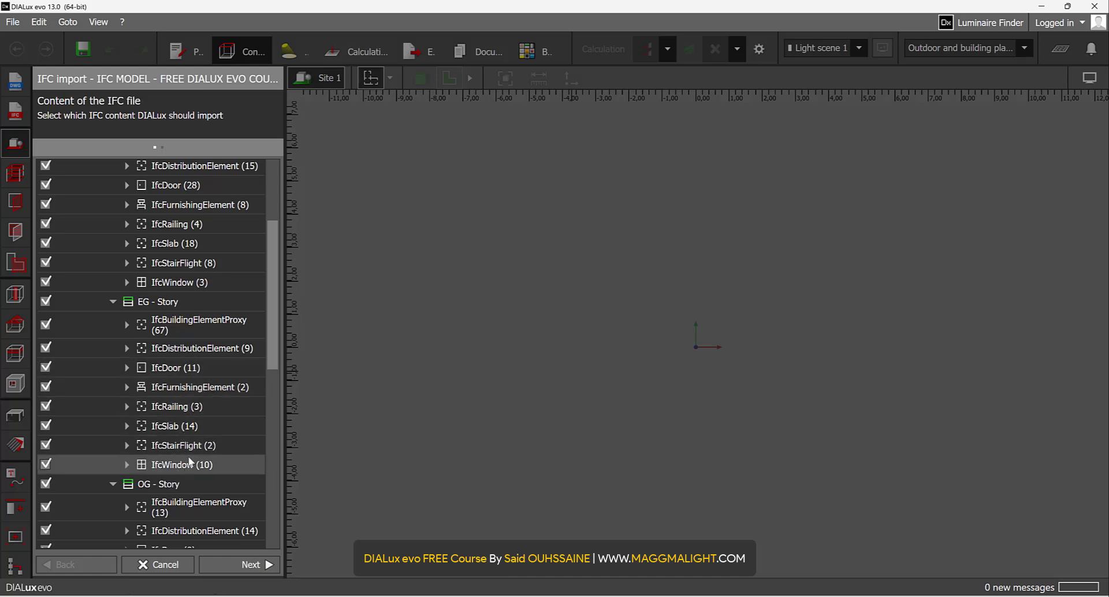
scroll(191, 462, down, 5)
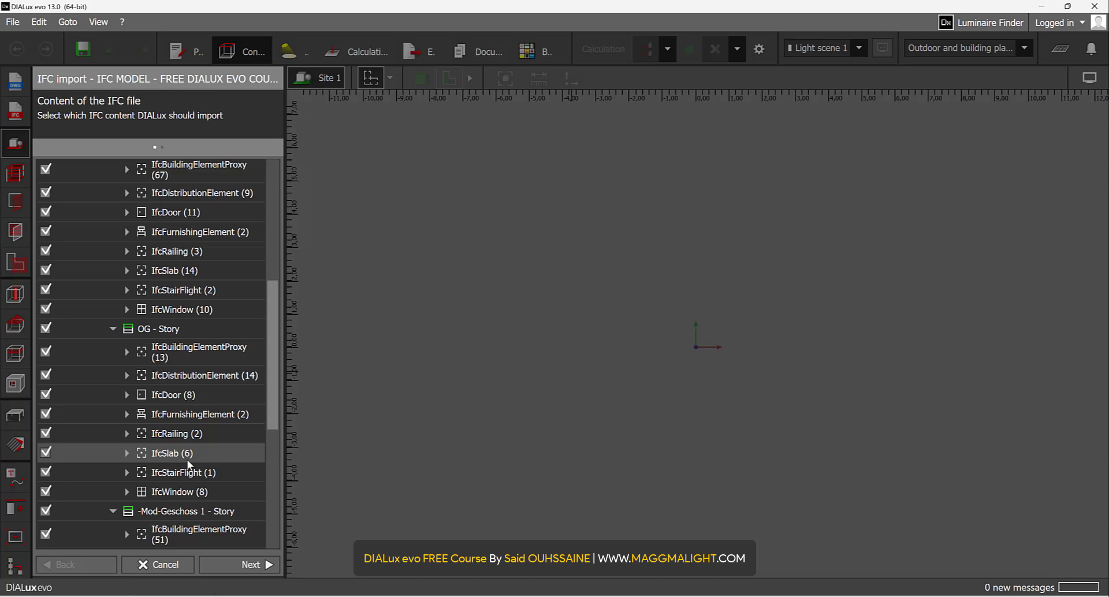
scroll(186, 457, down, 2)
drag(271, 400, 264, 222)
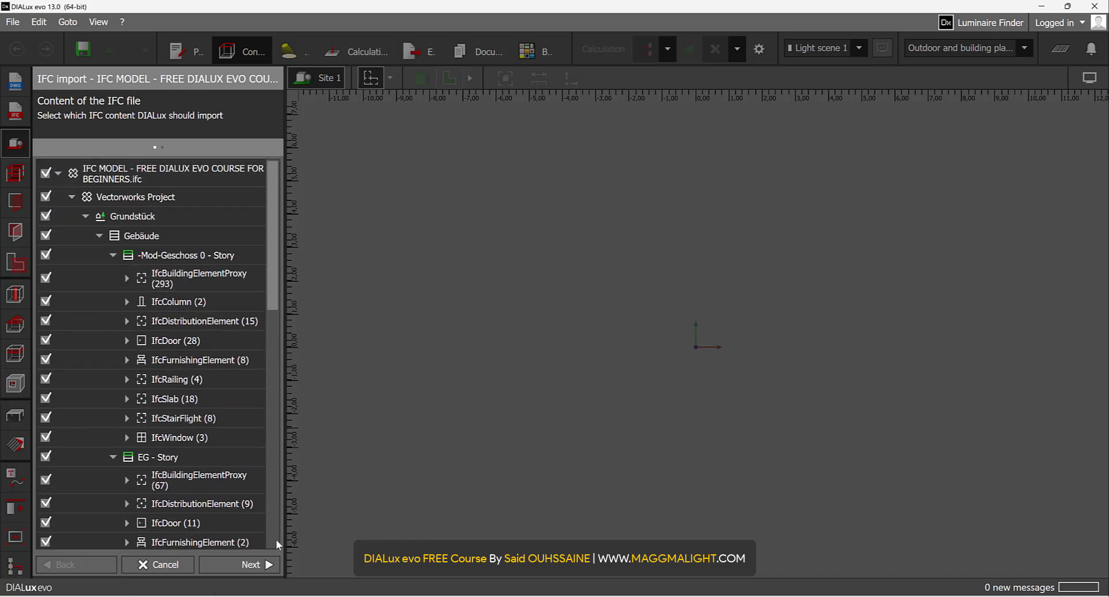
scroll(147, 475, down, 12)
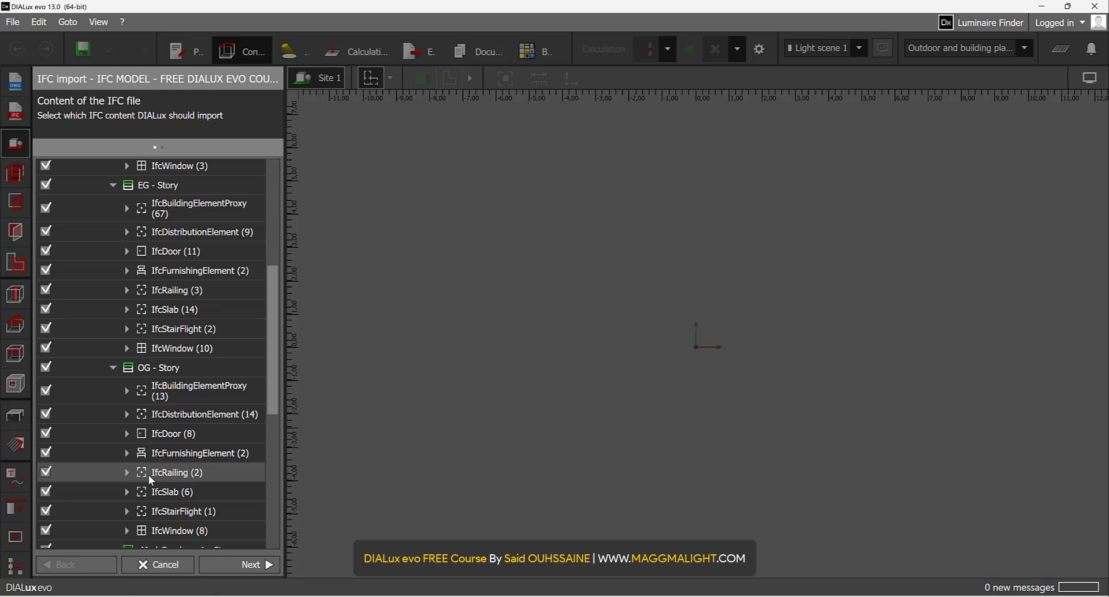
scroll(149, 480, down, 4)
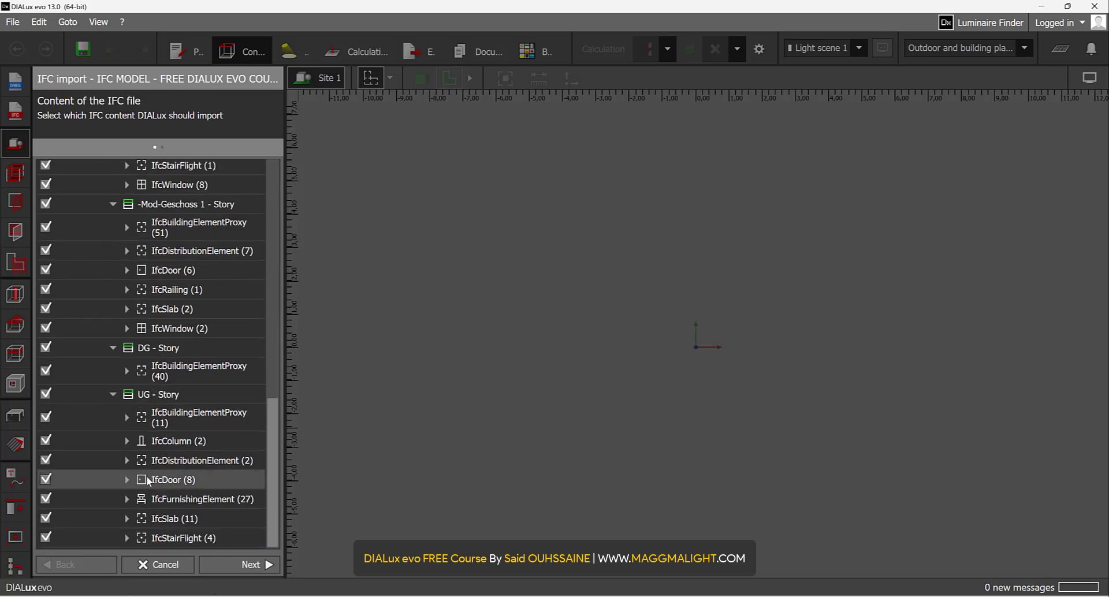
Step: Exclude the UG - Story's IfcSlab elements and the whole UG - Story from the import, restoring each selection
click(46, 518)
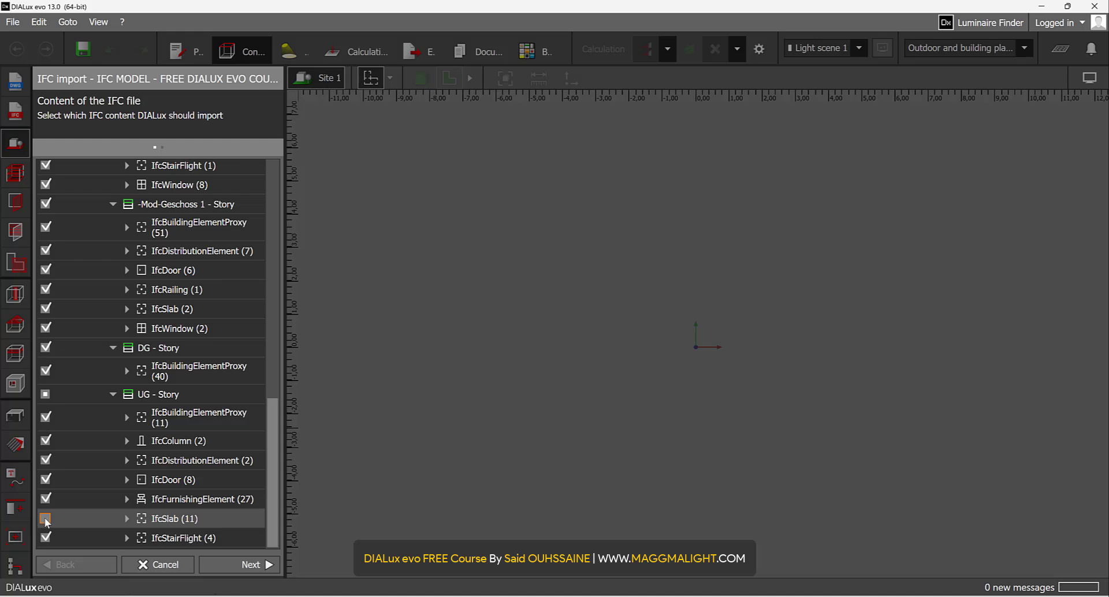
click(46, 518)
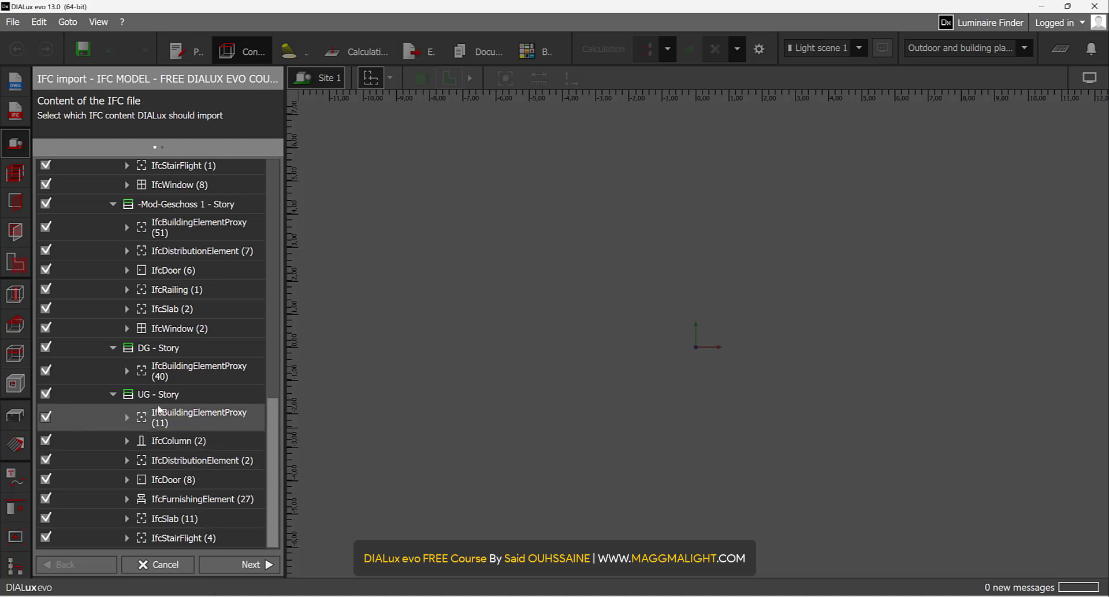
click(46, 395)
click(45, 396)
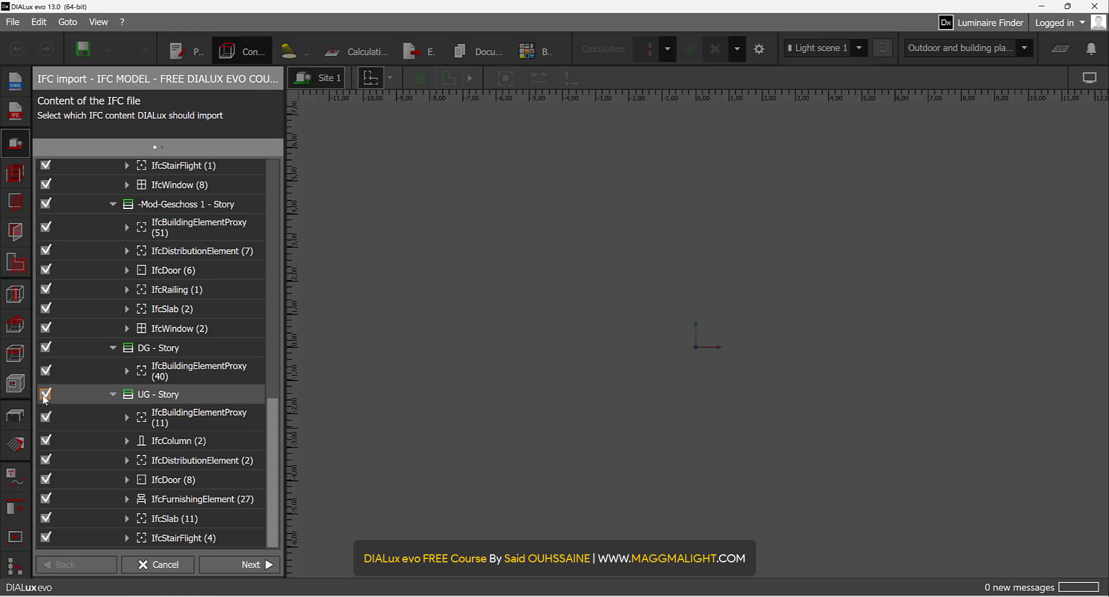
Step: Compare the IFC import methods and finish the import with New Method (recommended), overwriting reflectances with the default ones
click(236, 565)
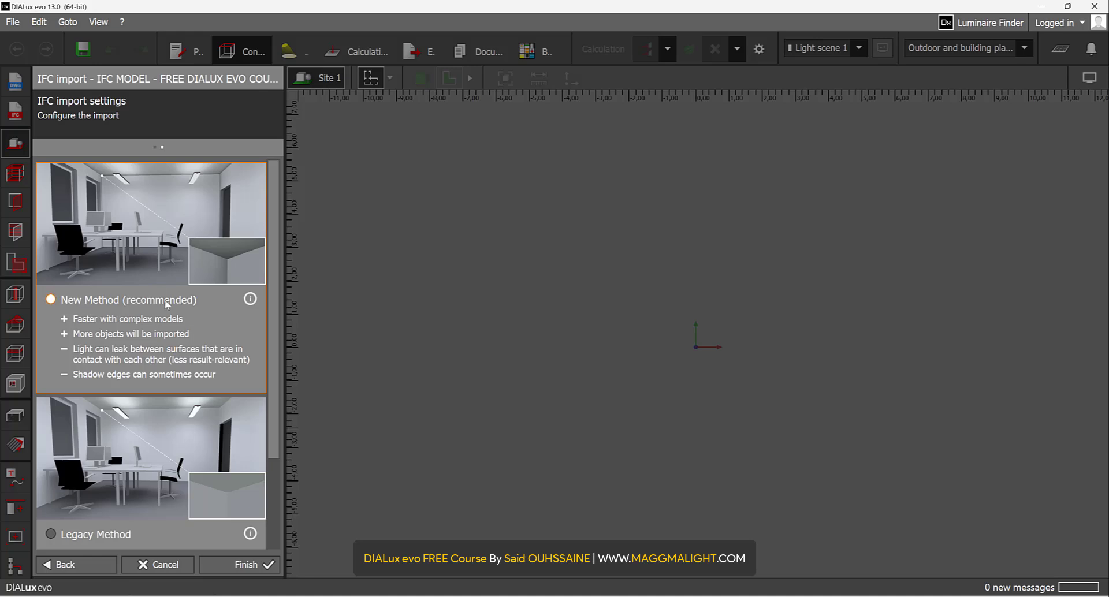
scroll(168, 305, down, 1)
scroll(137, 282, up, 1)
scroll(214, 360, down, 3)
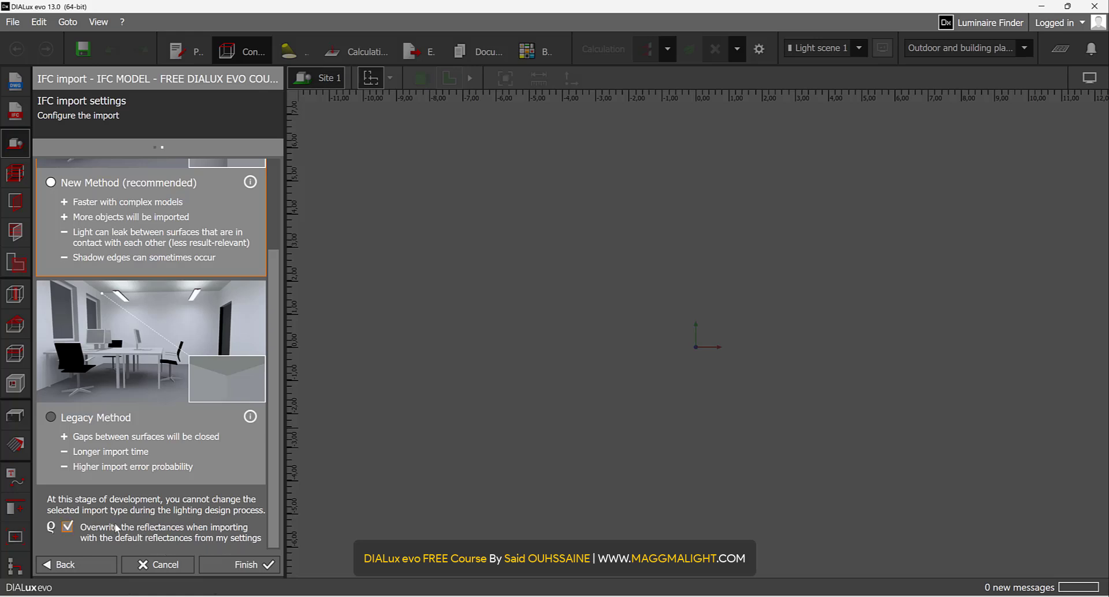
scroll(166, 527, up, 2)
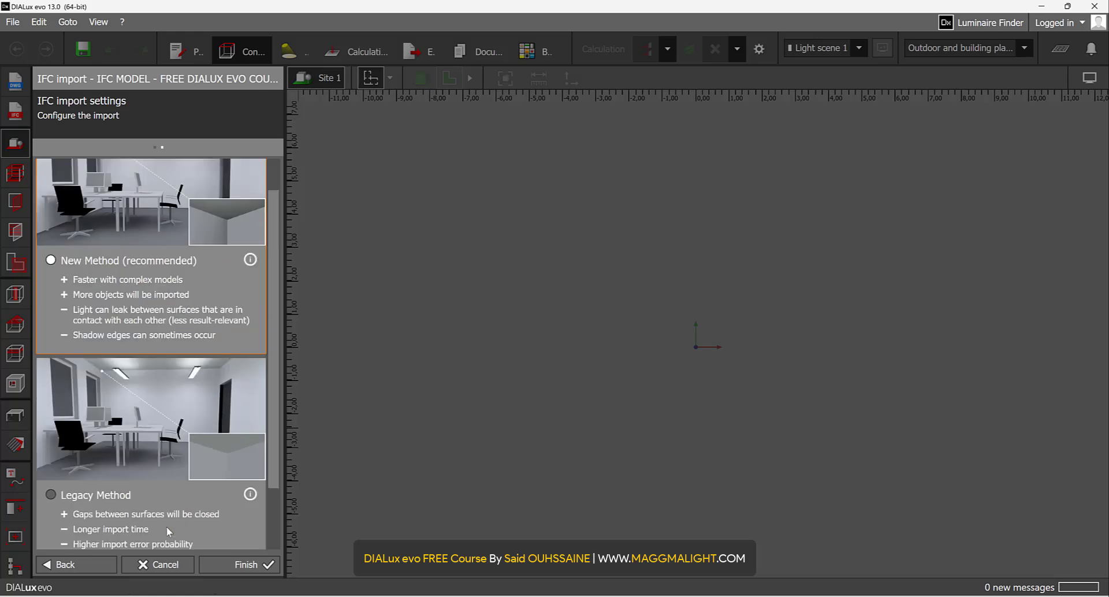
scroll(167, 526, down, 2)
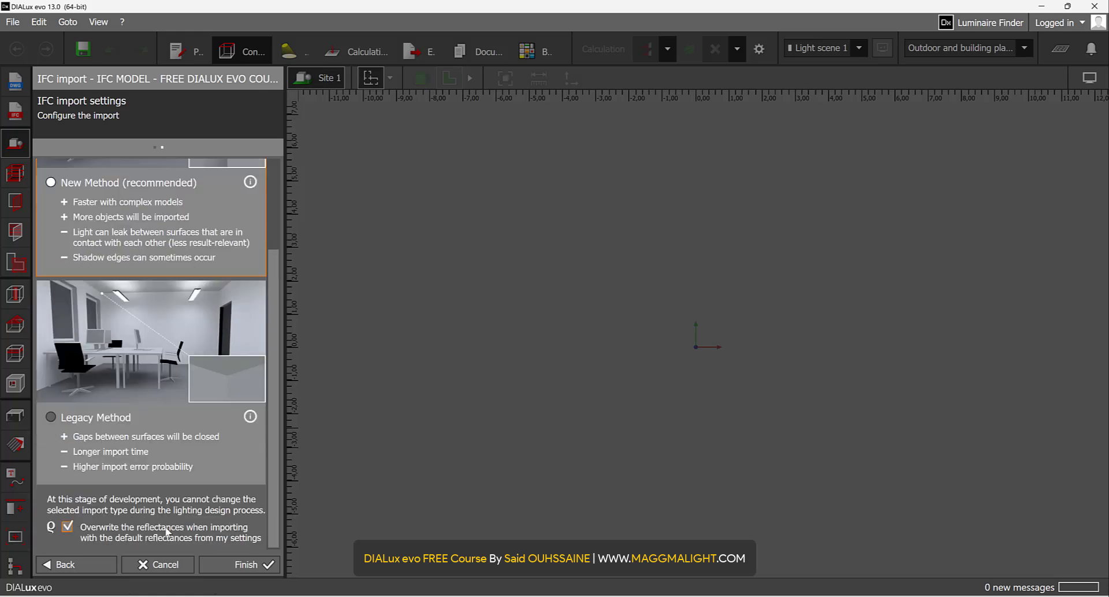
click(225, 564)
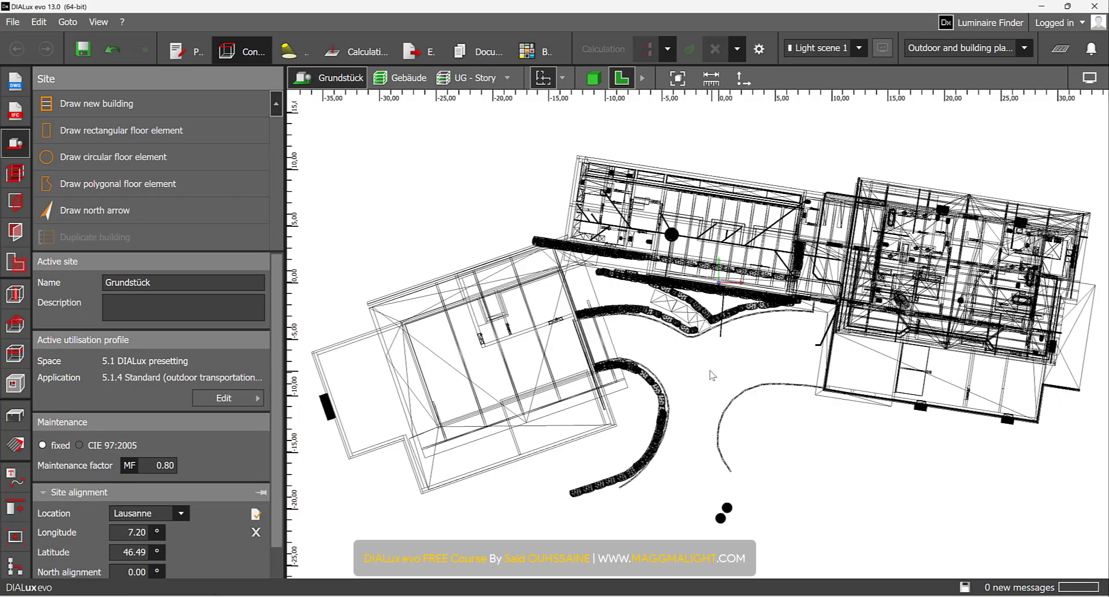
Step: Show the imported site in 3D and inspect the building's exterior from several sides
click(590, 80)
right_drag(674, 376, 577, 351)
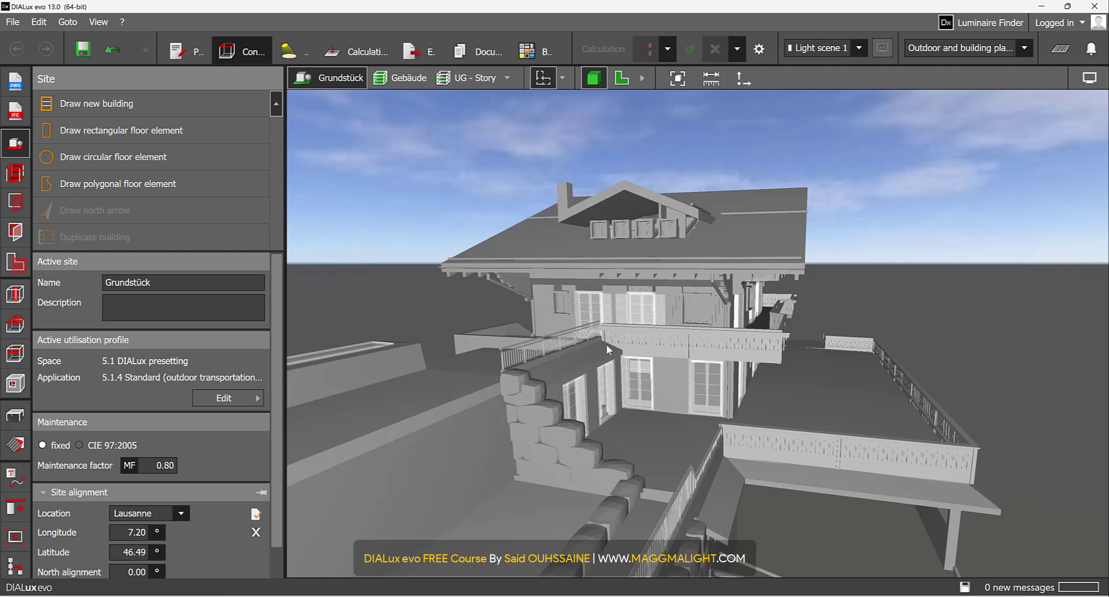
right_drag(605, 345, 655, 420)
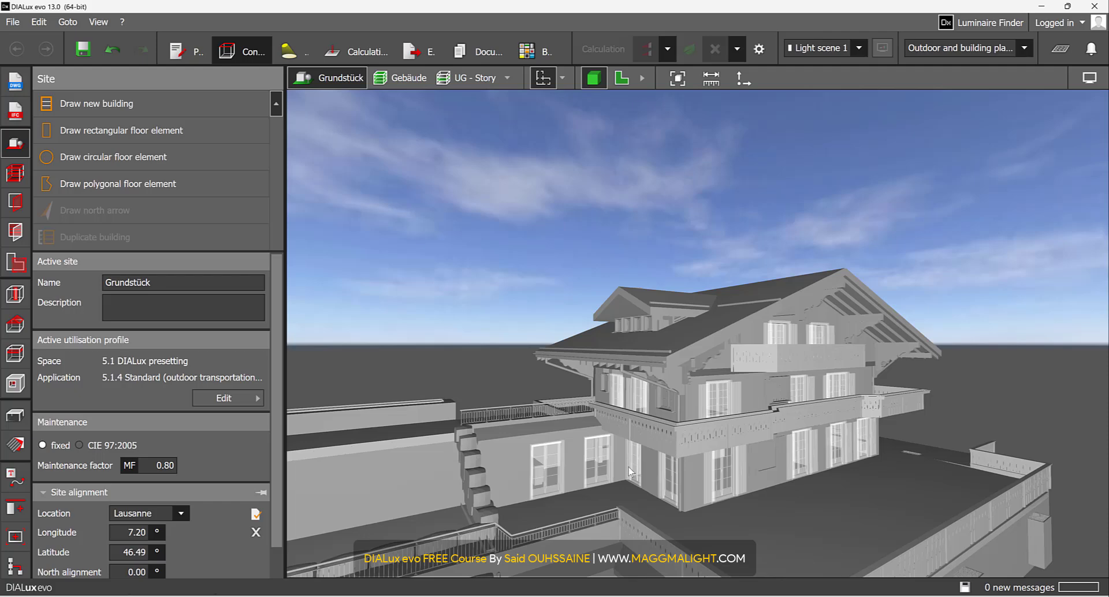
scroll(629, 471, up, 4)
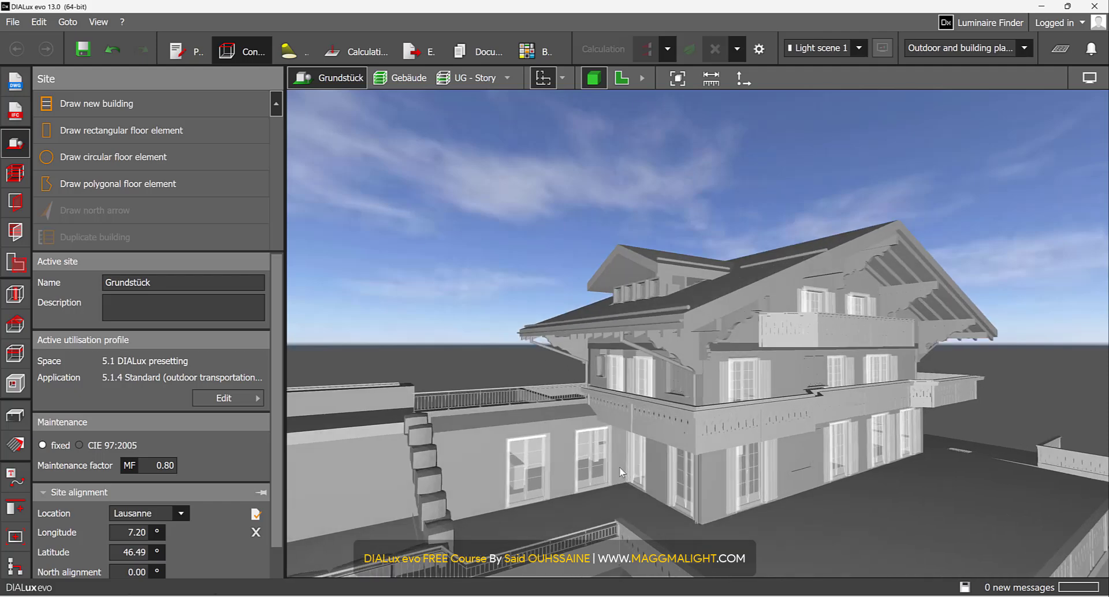
right_drag(558, 439, 726, 412)
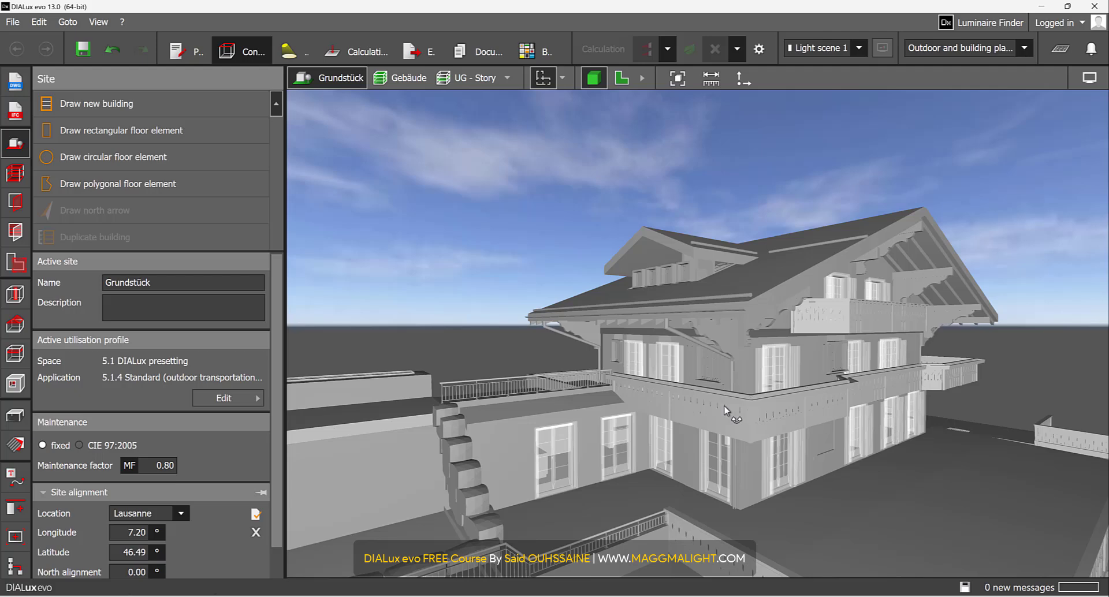
Step: View the luminaire tools, return to construction mode with the material tools open, and inspect the building's facades
click(290, 50)
right_drag(563, 353, 970, 382)
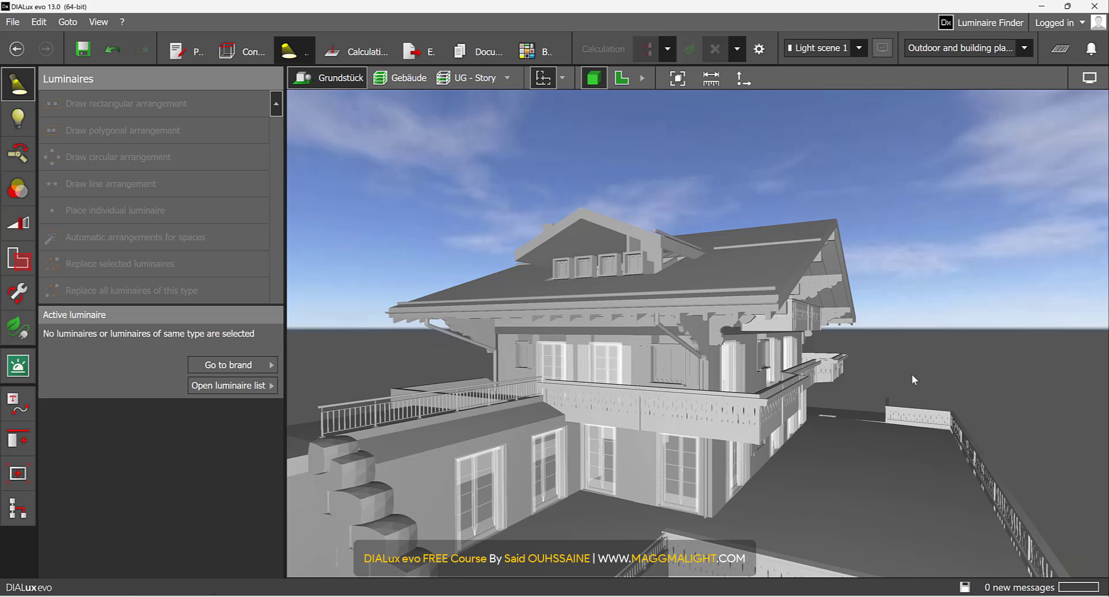
click(254, 52)
click(15, 445)
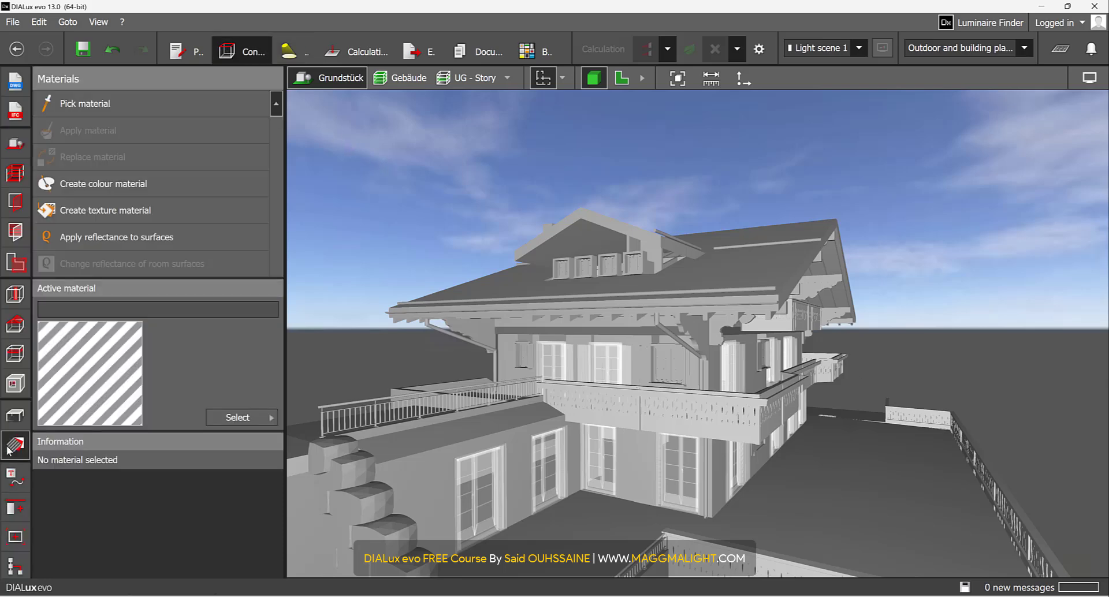
right_drag(842, 381, 600, 328)
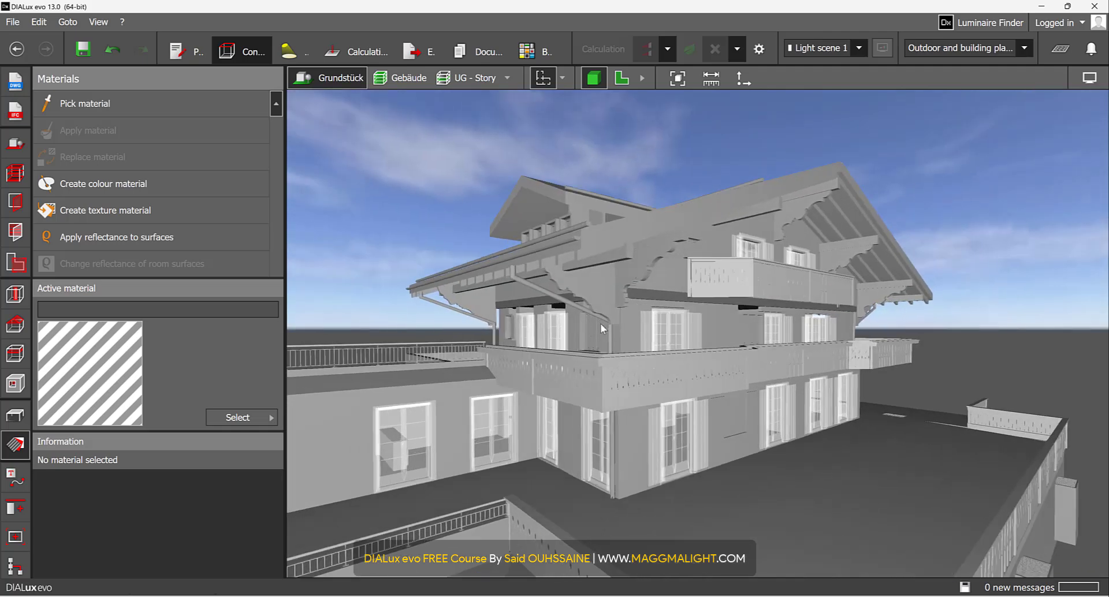